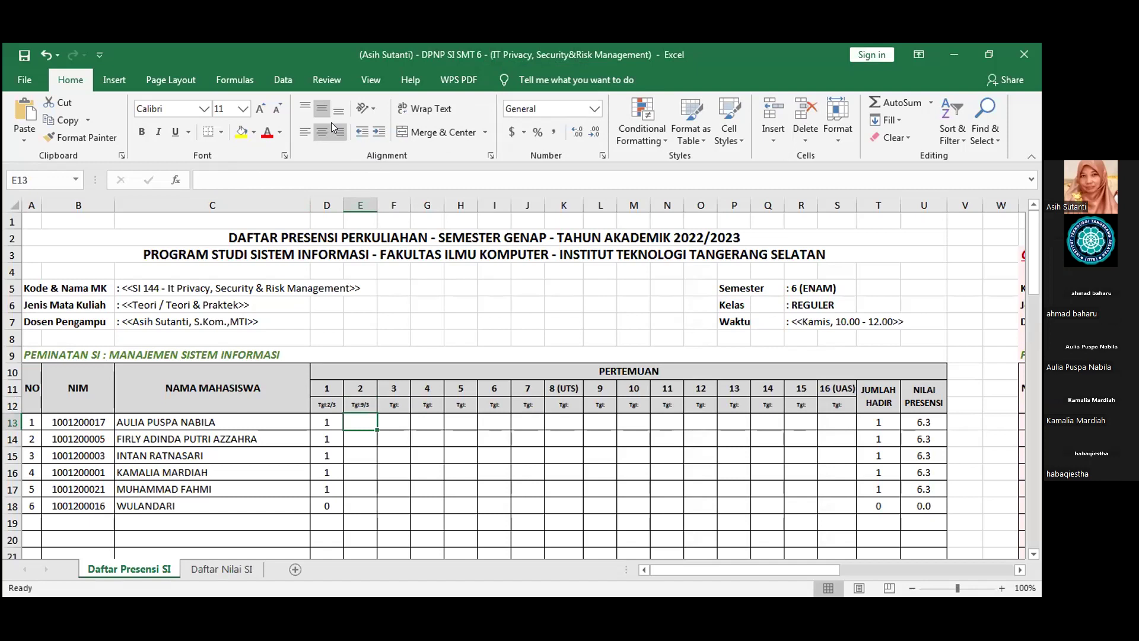
# - Mark all six students in rows 13 to 18 present for meeting 2 by entering 1 in E13:E18
pyautogui.press('Return')
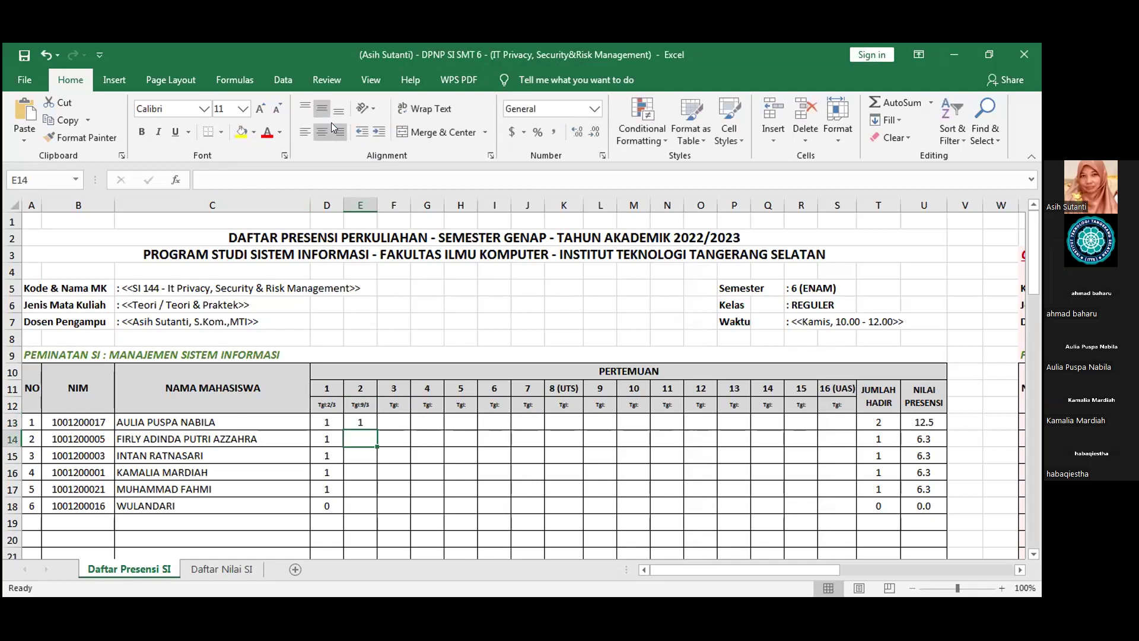
pyautogui.write('1')
pyautogui.press('Return')
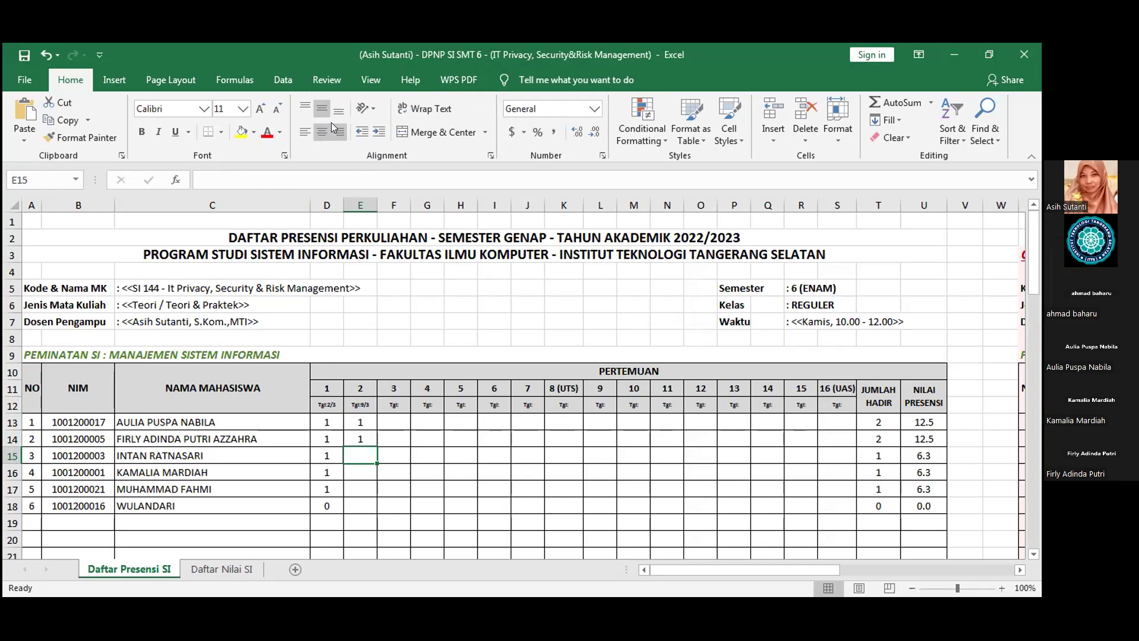
pyautogui.write('1')
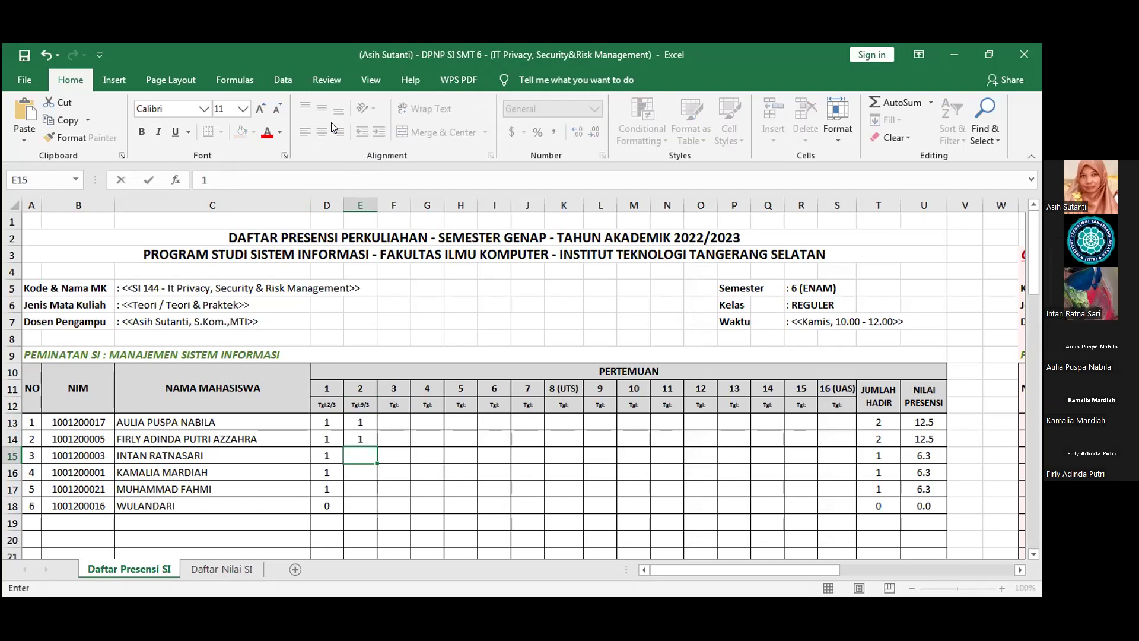
pyautogui.press('Return')
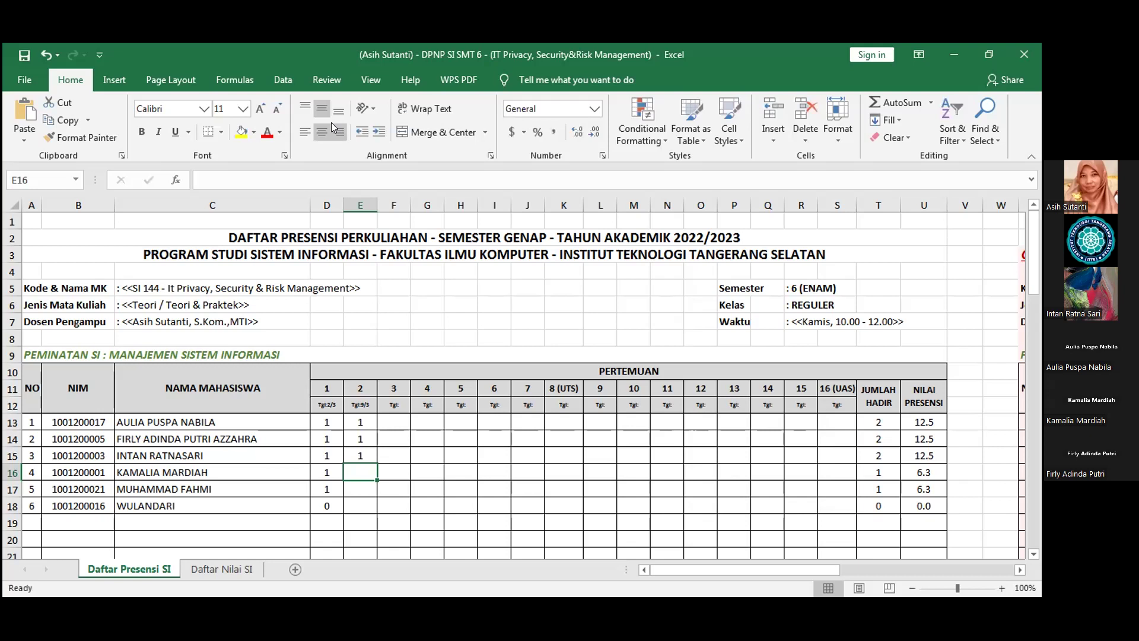
pyautogui.write('1')
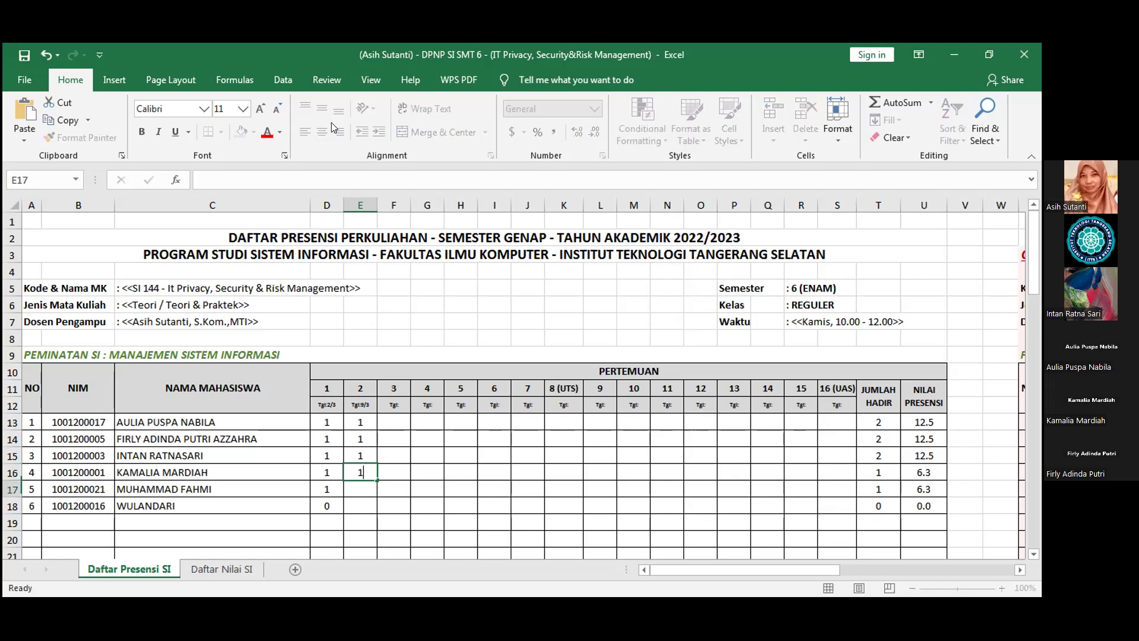
pyautogui.press('Return')
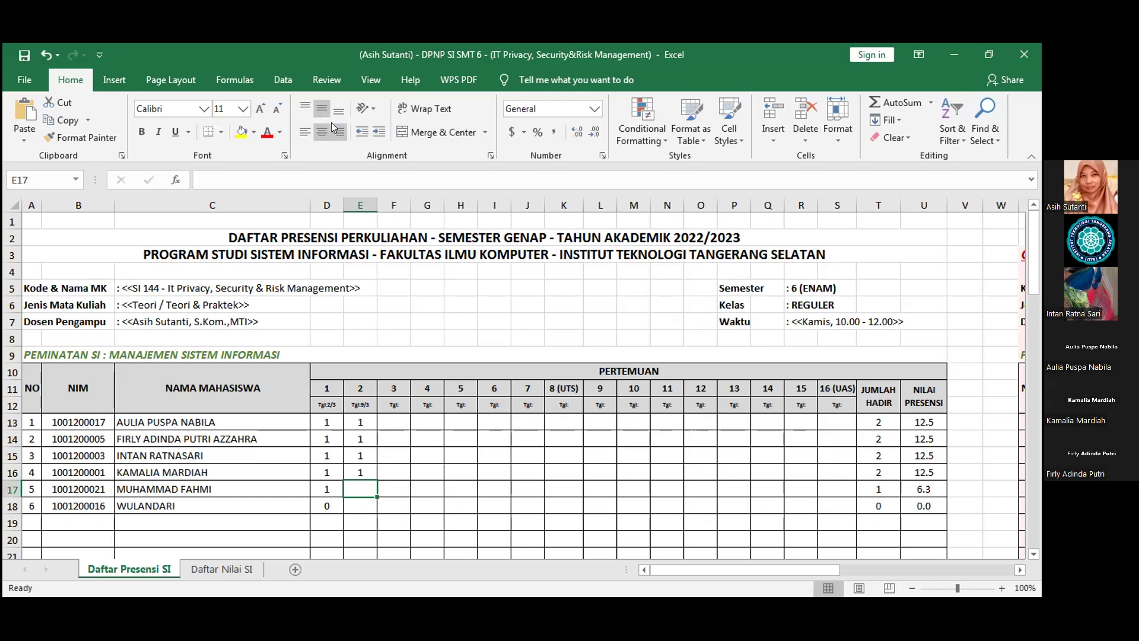
pyautogui.write('1')
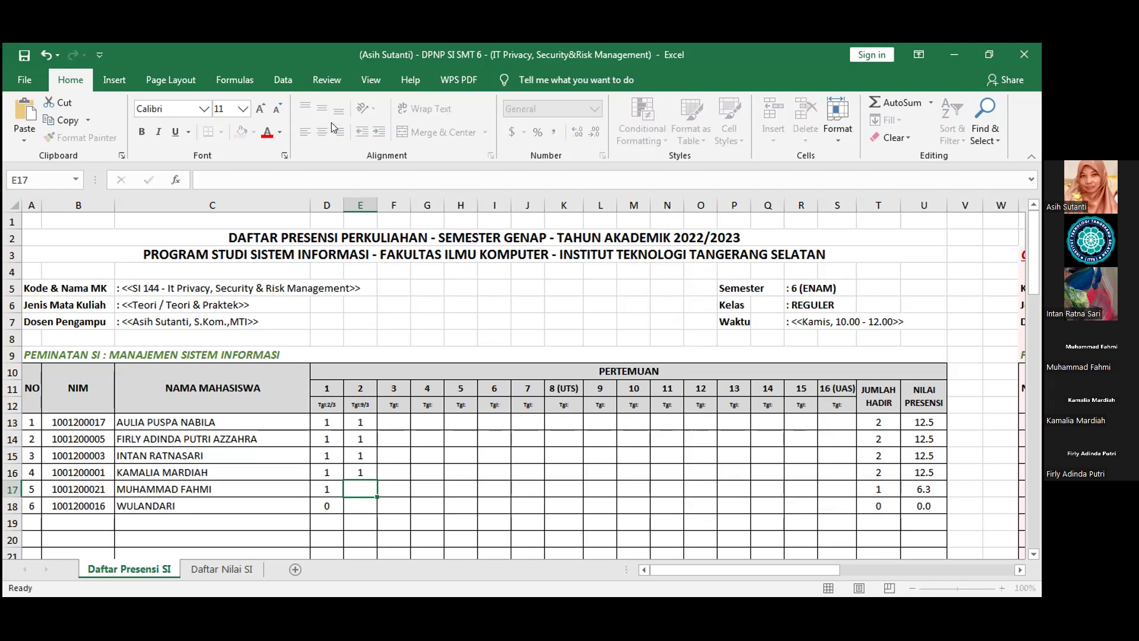
pyautogui.press('Return')
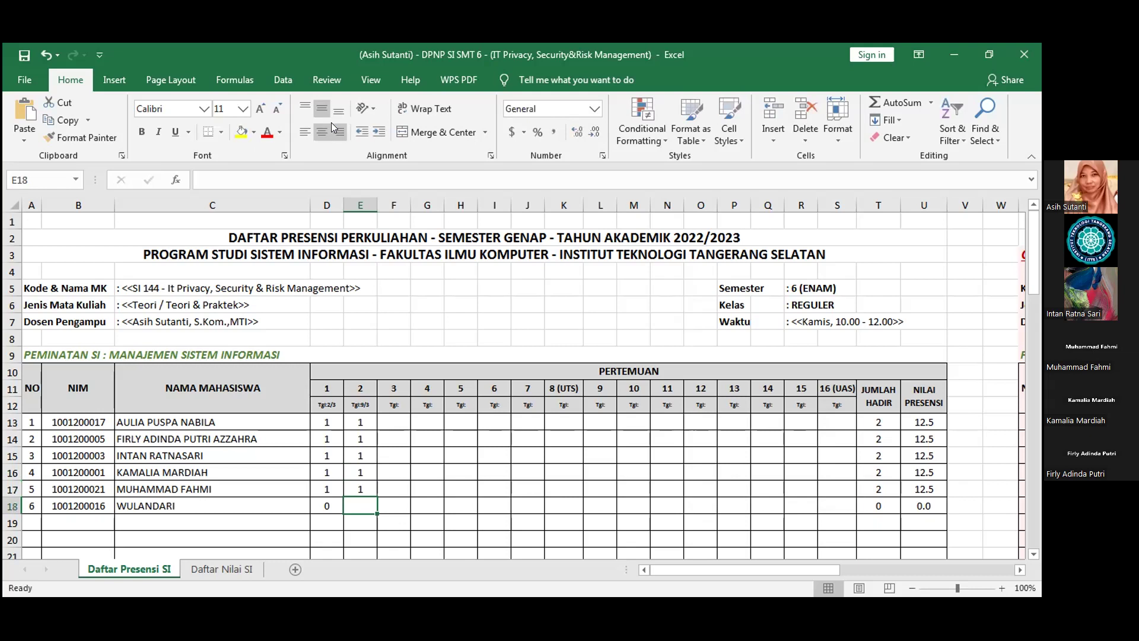
pyautogui.write('1')
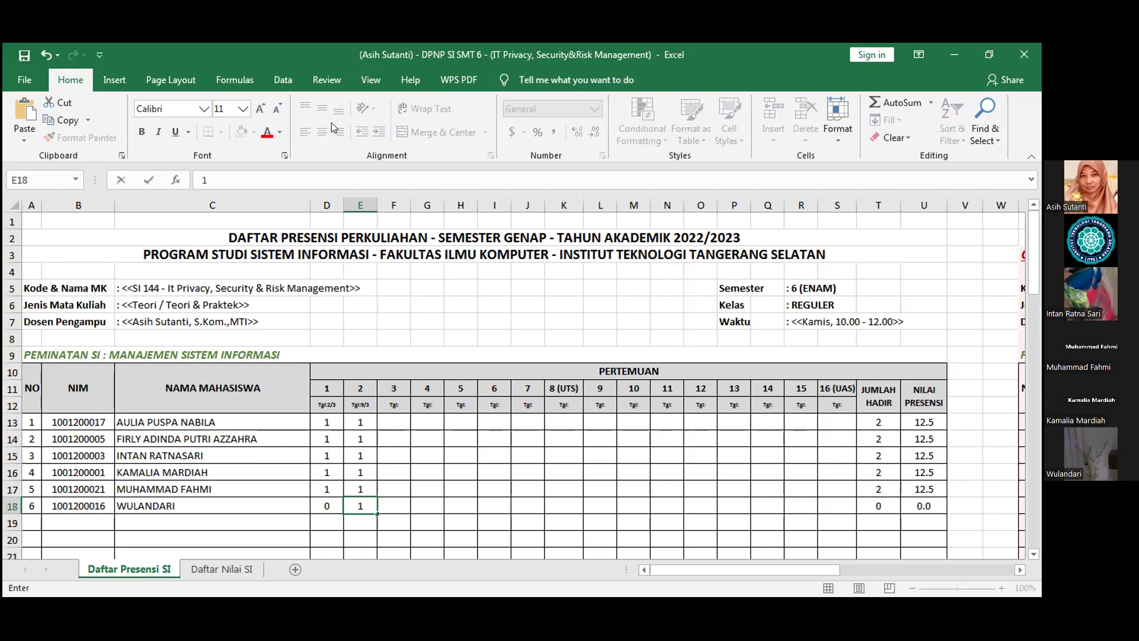
pyautogui.press('Return')
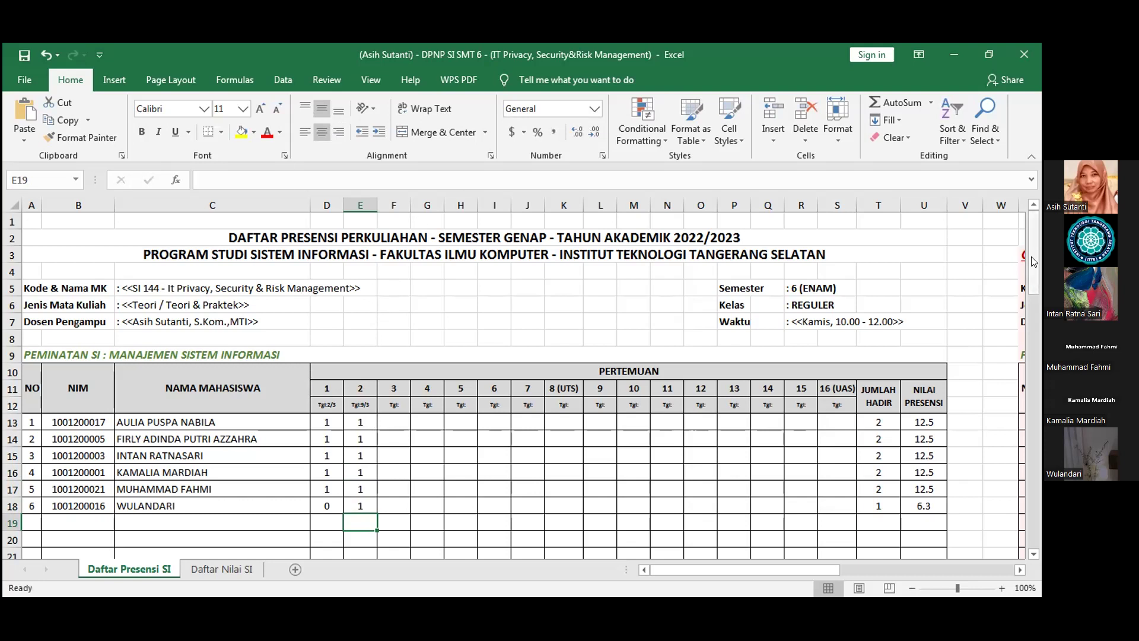
# - Change the sixth student's meeting 1 attendance in D18 to 1 and save the workbook
pyautogui.moveTo(1035, 261); pyautogui.dragTo(1038, 237)
pyautogui.click(325, 505)
pyautogui.write('1')
pyautogui.press('Return')
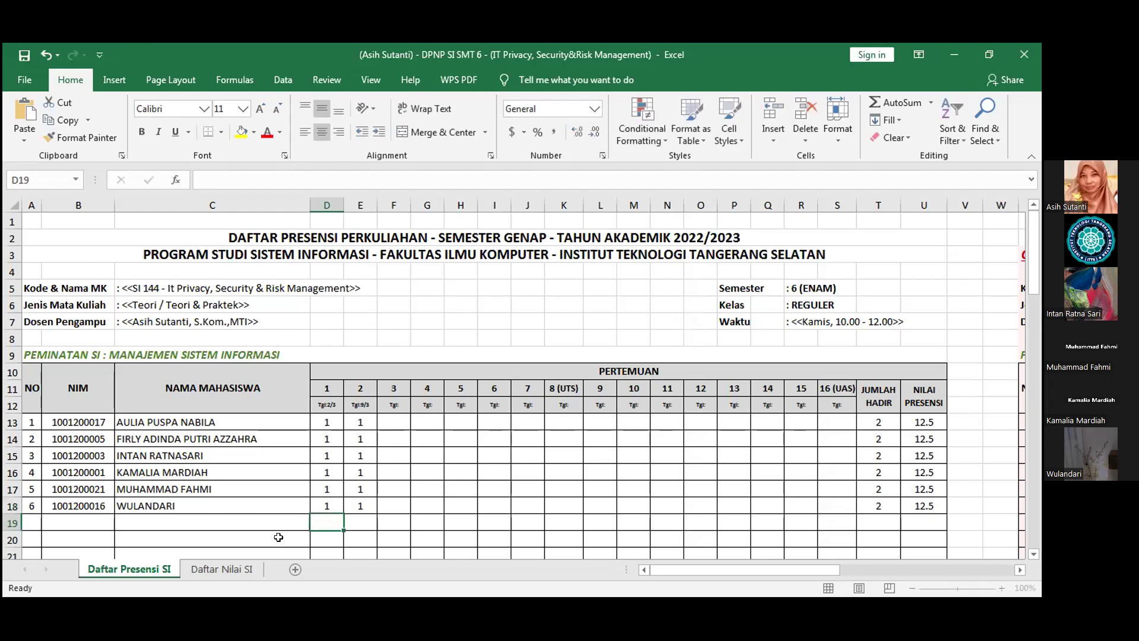
pyautogui.hotkey('ctrl', 's')
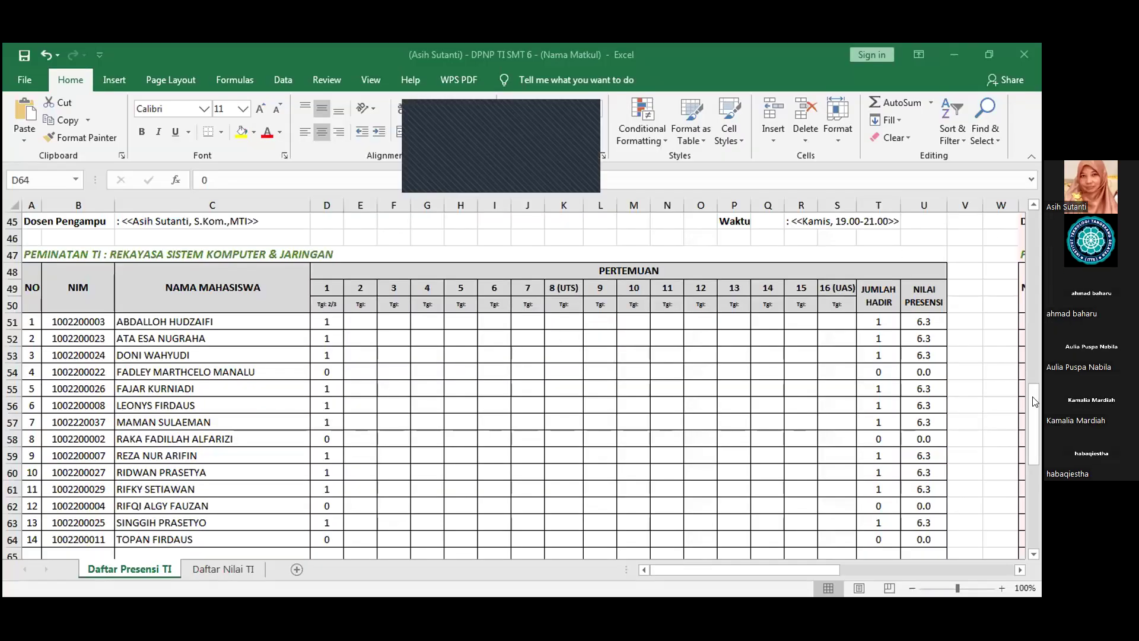
# - In the DPNP TI SMT 6 workbook, set the meeting 2 date label in E12 of the first table to "Tgl: 9/3"
pyautogui.click(1031, 302)
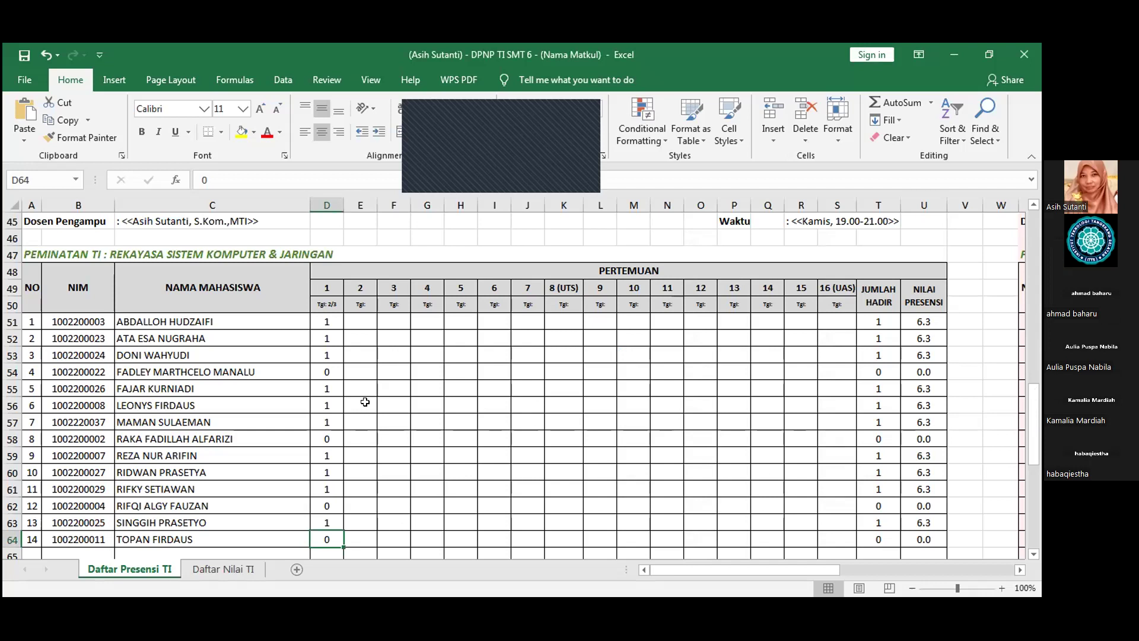
pyautogui.hotkey('ctrl', 'z')
pyautogui.click(235, 174)
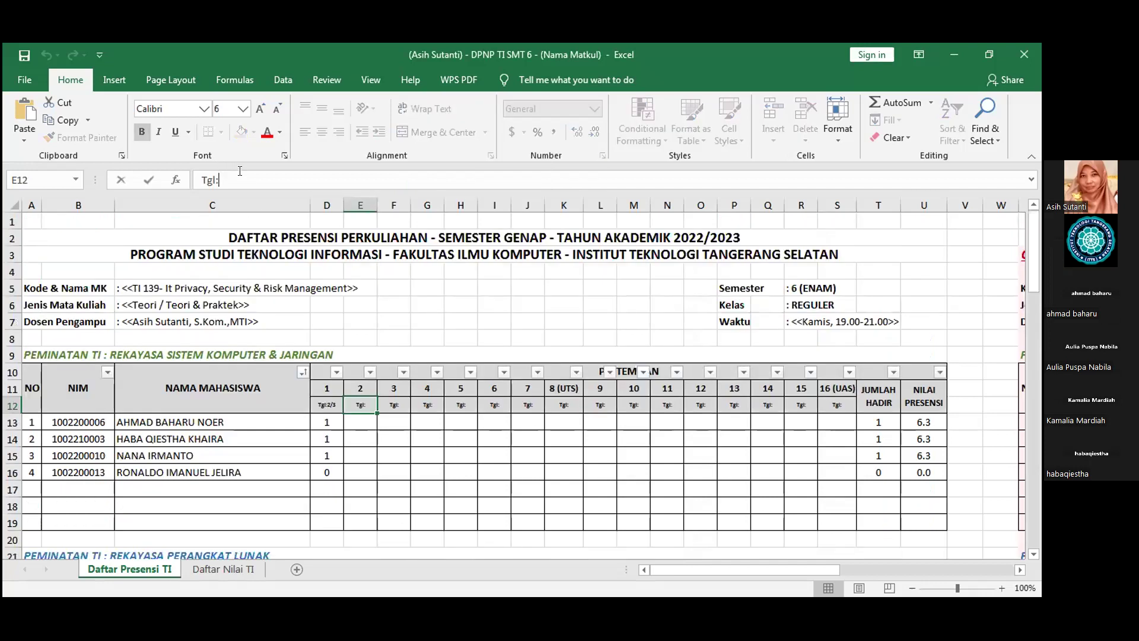
pyautogui.write('9/3')
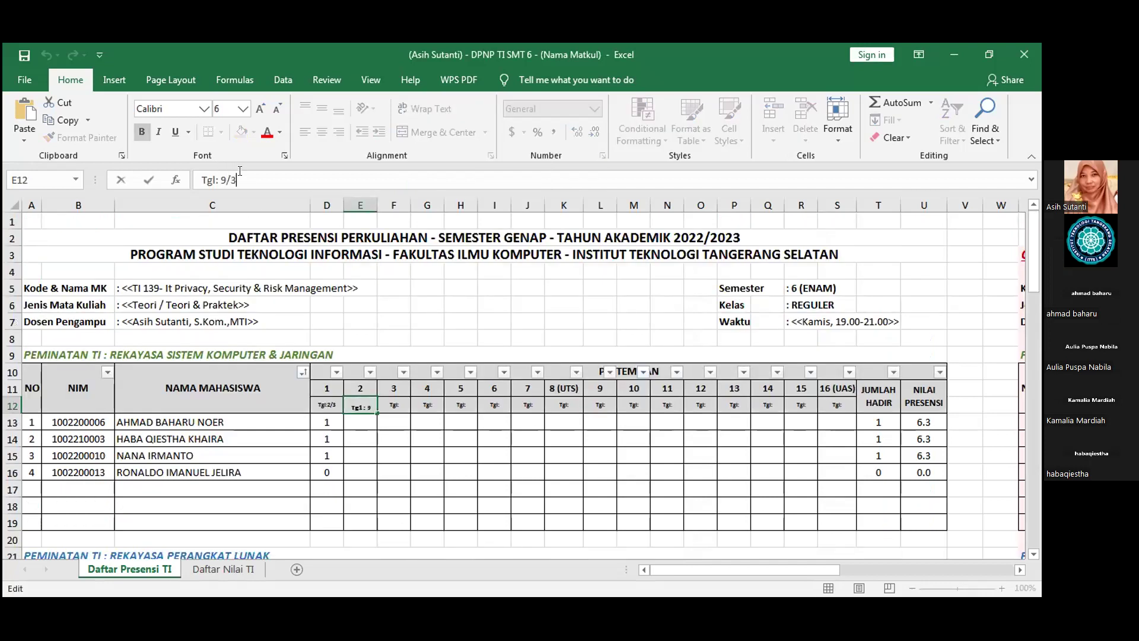
pyautogui.press('Return')
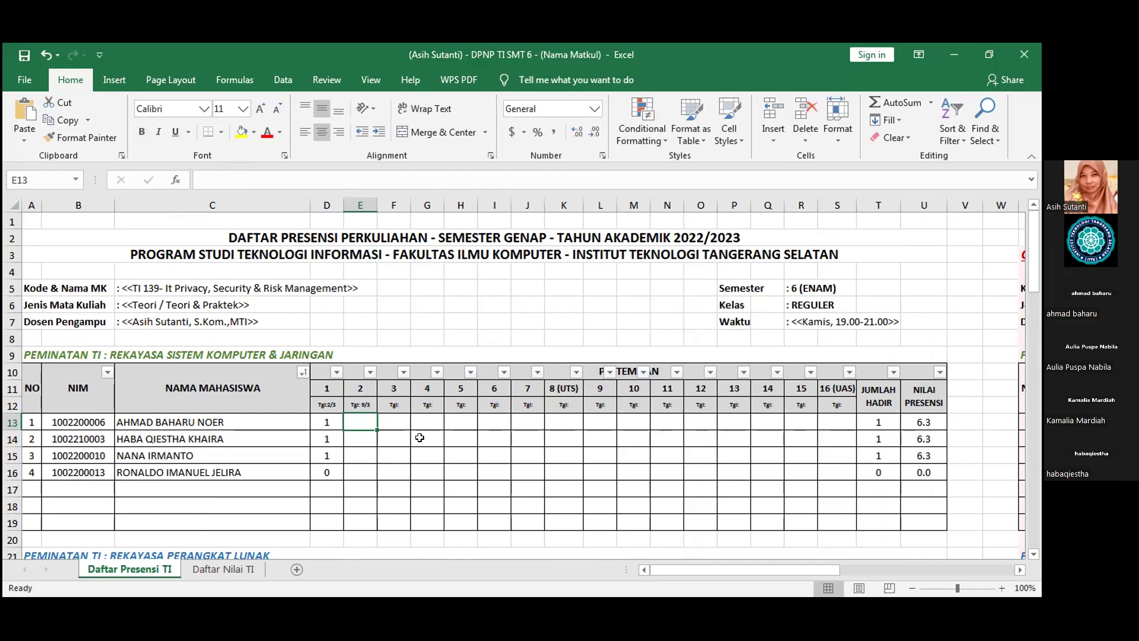
# - Fill in meeting 2 attendance for the first table's four students: 1 in E13:E15 and 0 in E16
pyautogui.write('1')
pyautogui.press('Return')
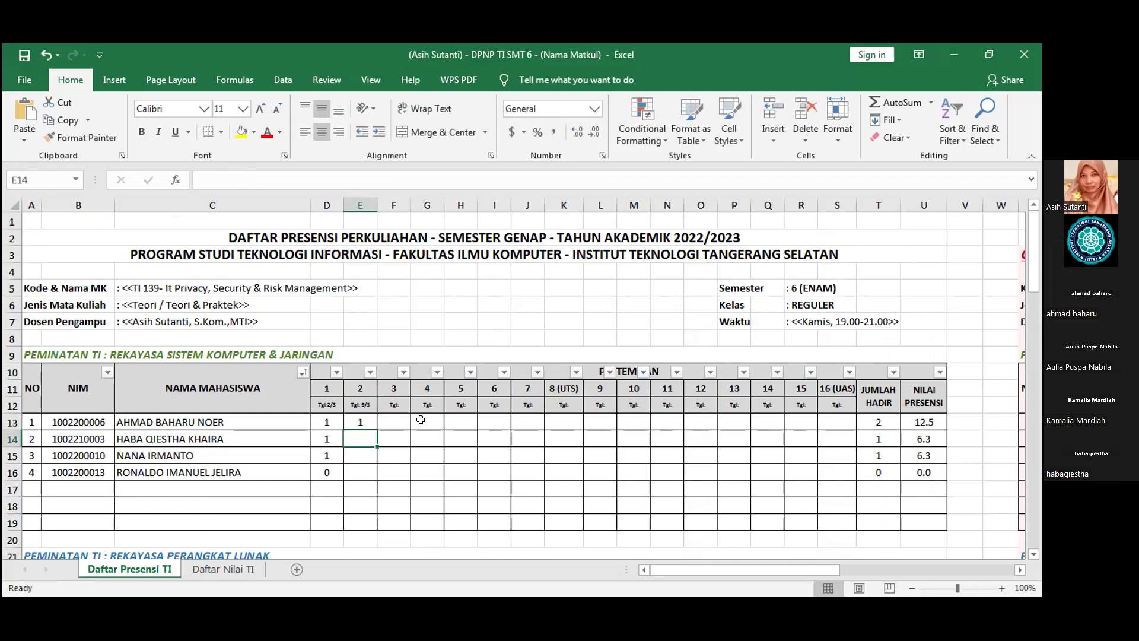
pyautogui.write('1')
pyautogui.press('Return')
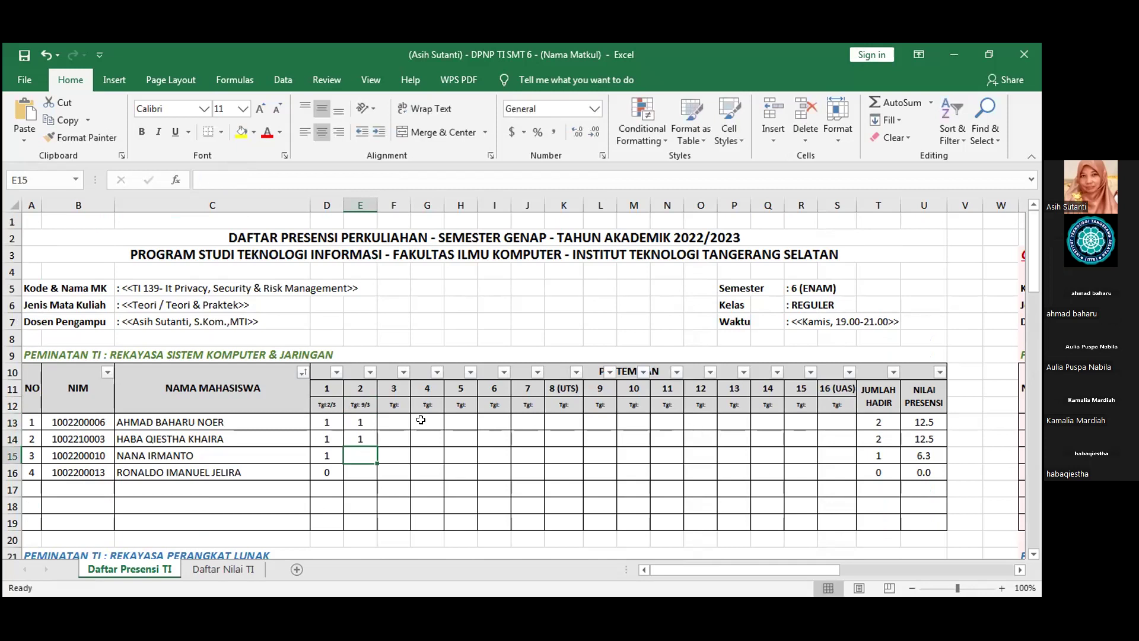
pyautogui.write('1')
pyautogui.press('Return')
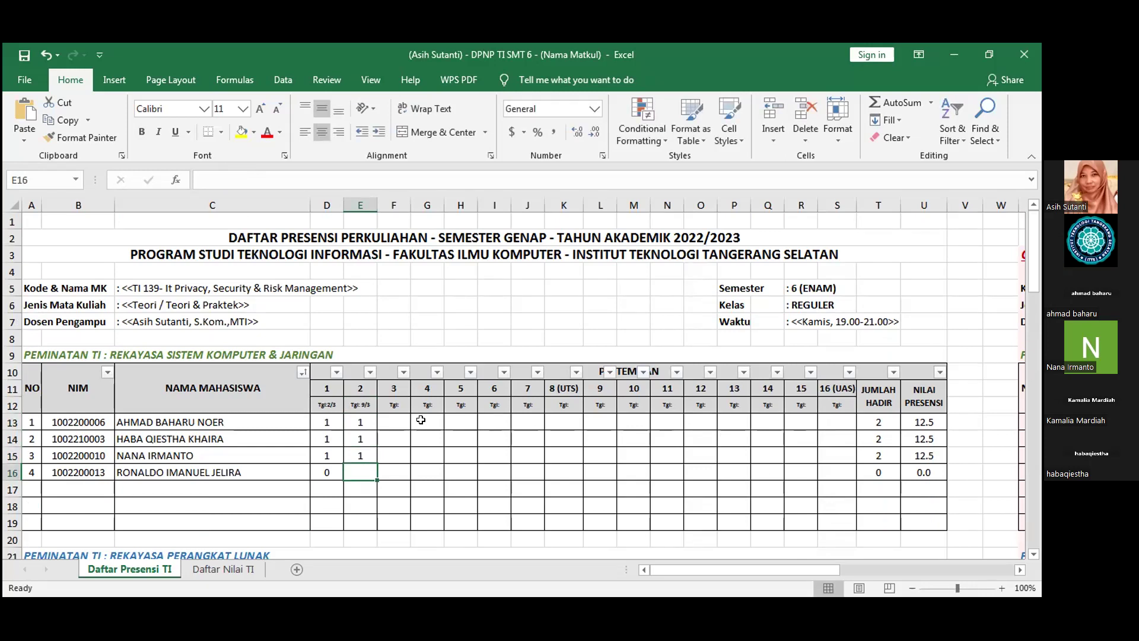
pyautogui.write('0')
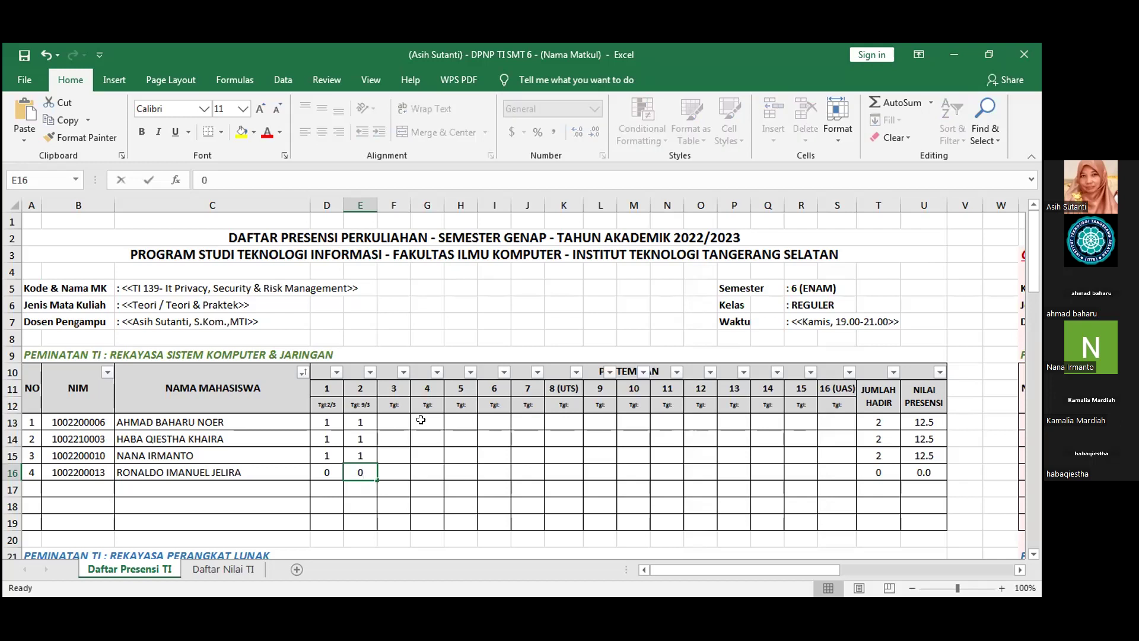
pyautogui.press('Return')
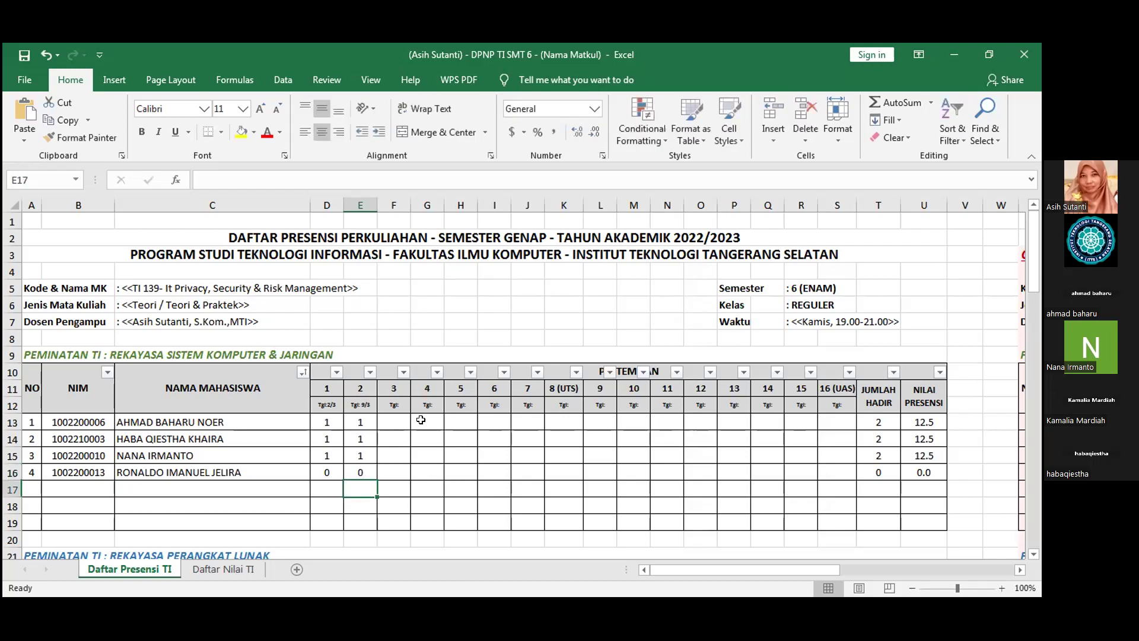
# - Examine the Rekayasa Perangkat Lunak table and the Ketentuan Pengisian rules below the first attendance table
pyautogui.press('Down')
pyautogui.press('Down')
pyautogui.press('Down')
pyautogui.press('Down')
pyautogui.press('Down')
pyautogui.press('Down')
pyautogui.press('Down')
pyautogui.press('Down')
pyautogui.press('Down')
pyautogui.press('Down')
pyautogui.press('Down')
pyautogui.press('Down')
pyautogui.press('Down')
pyautogui.press('Down')
pyautogui.press('Down')
pyautogui.press('Down')
pyautogui.press('Down')
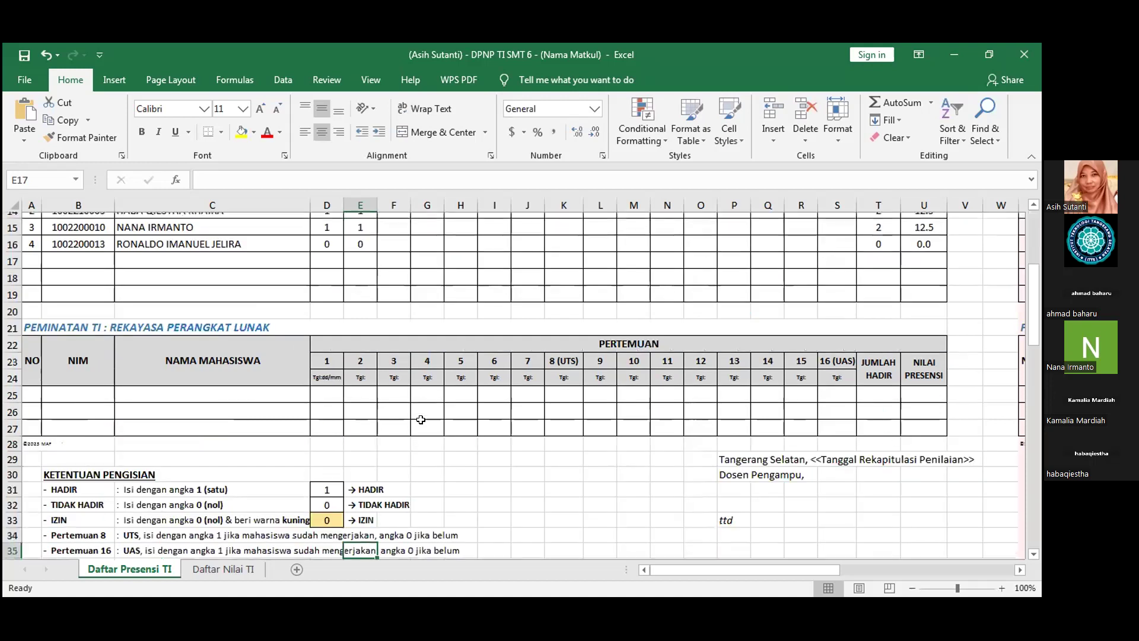
pyautogui.press('Up')
pyautogui.press('Up')
pyautogui.press('Up')
pyautogui.press('Up')
pyautogui.press('Up')
pyautogui.press('Up')
pyautogui.press('Up')
pyautogui.press('Up')
pyautogui.press('Up')
pyautogui.press('Up')
pyautogui.press('Up')
pyautogui.press('Up')
pyautogui.press('Up')
pyautogui.press('Up')
pyautogui.press('Up')
pyautogui.press('Up')
pyautogui.press('Up')
pyautogui.press('Up')
pyautogui.press('Up')
pyautogui.press('Up')
pyautogui.press('Up')
pyautogui.press('Up')
pyautogui.press('Up')
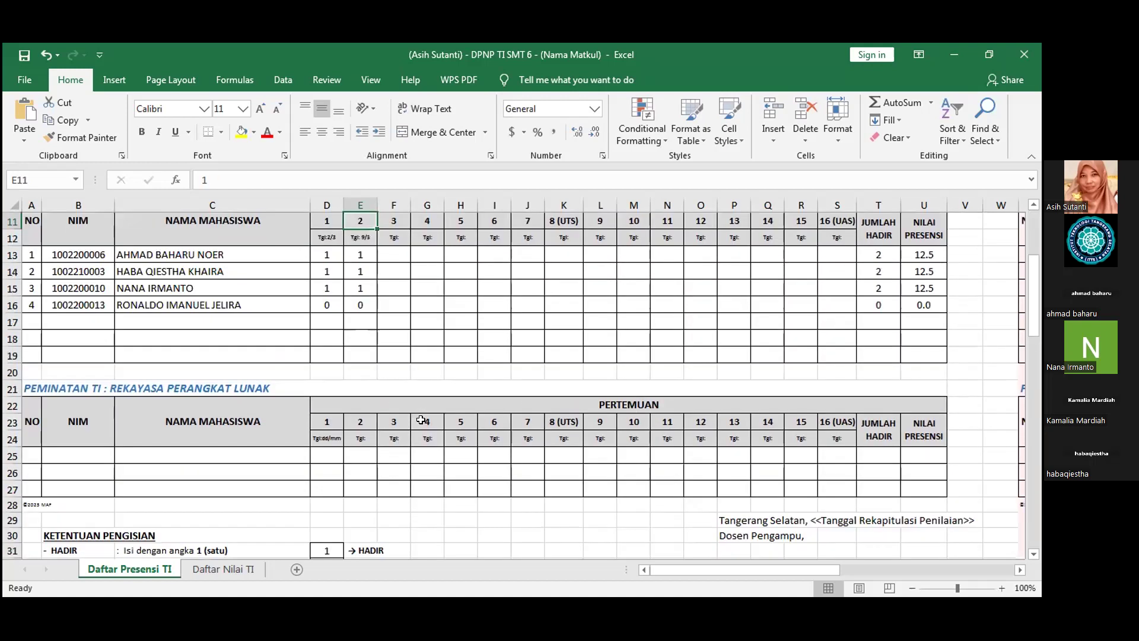